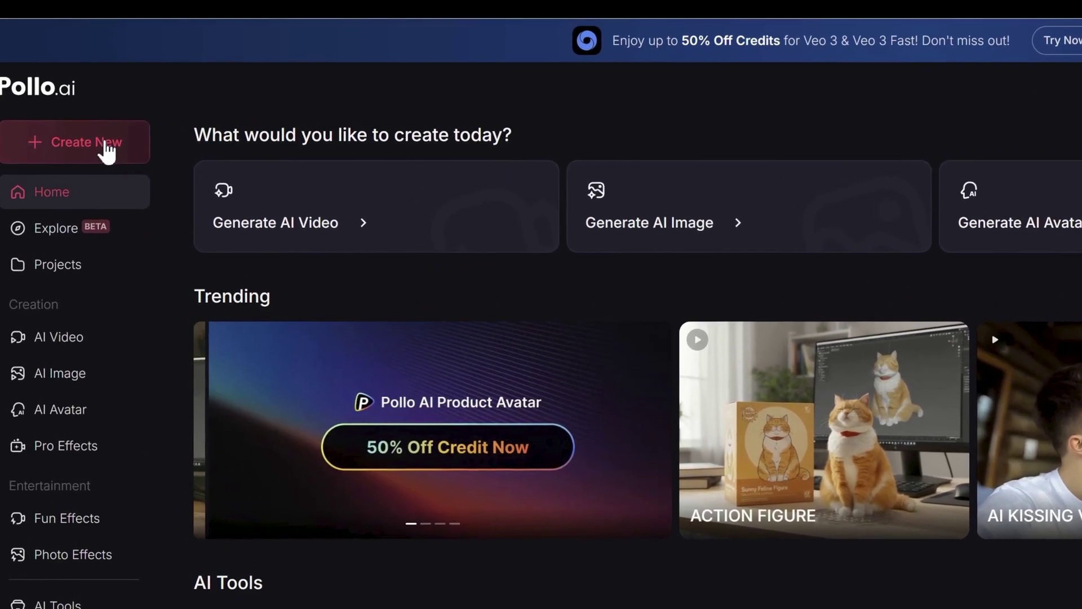
Open the Text to Image generator from Create New.
{"action": "left_click", "coordinate": [107, 149]}
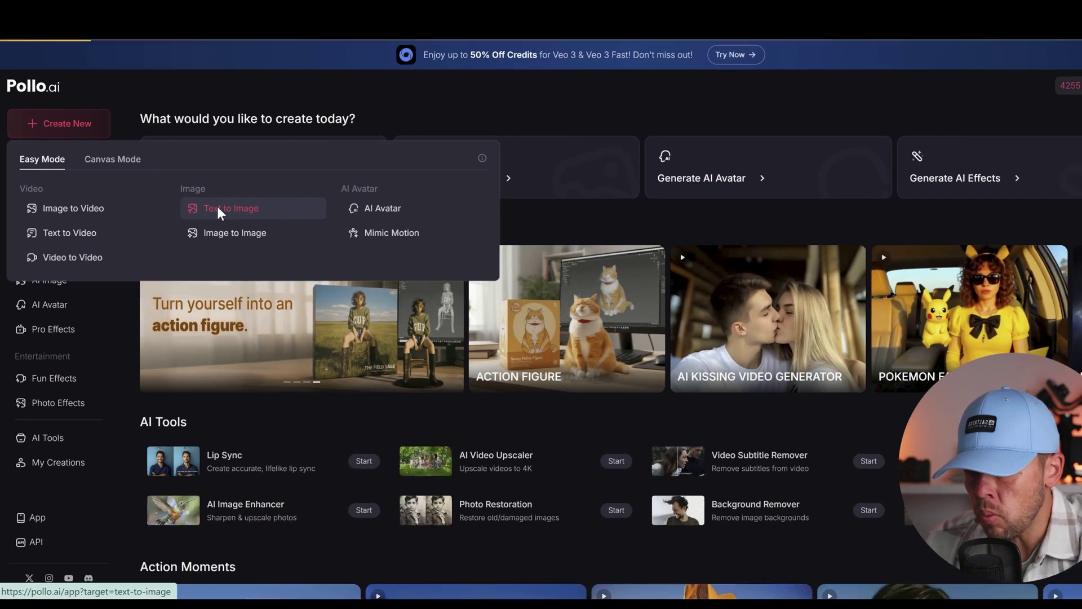
{"action": "left_click", "coordinate": [313, 243]}
{"action": "scroll", "coordinate": [745, 303], "scroll_direction": "down", "scroll_amount": 10}
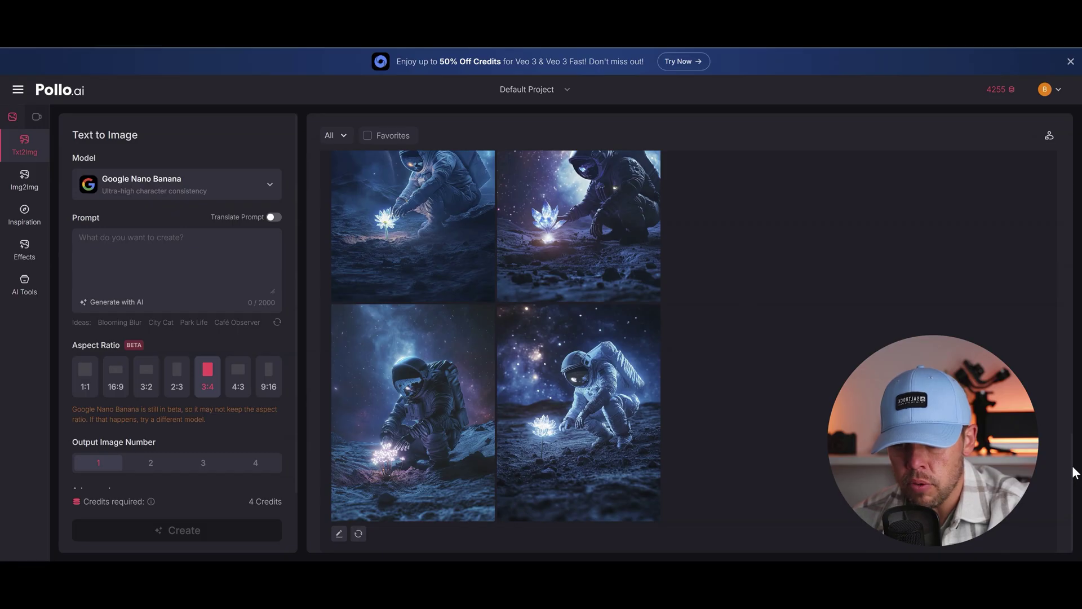
Browse the earlier generations feed, then look at the Video section's Image to Video option.
{"action": "left_click_drag", "start_coordinate": [1074, 472], "coordinate": [1070, 135]}
{"action": "left_click_drag", "start_coordinate": [1074, 217], "coordinate": [1073, 405]}
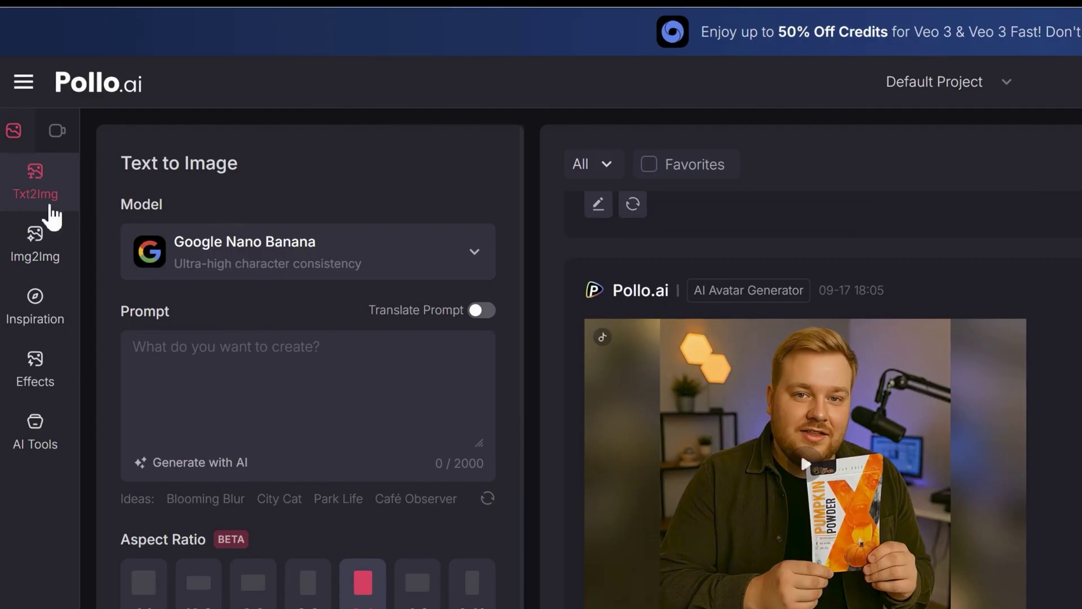
{"action": "left_click", "coordinate": [67, 135]}
{"action": "left_click", "coordinate": [55, 214]}
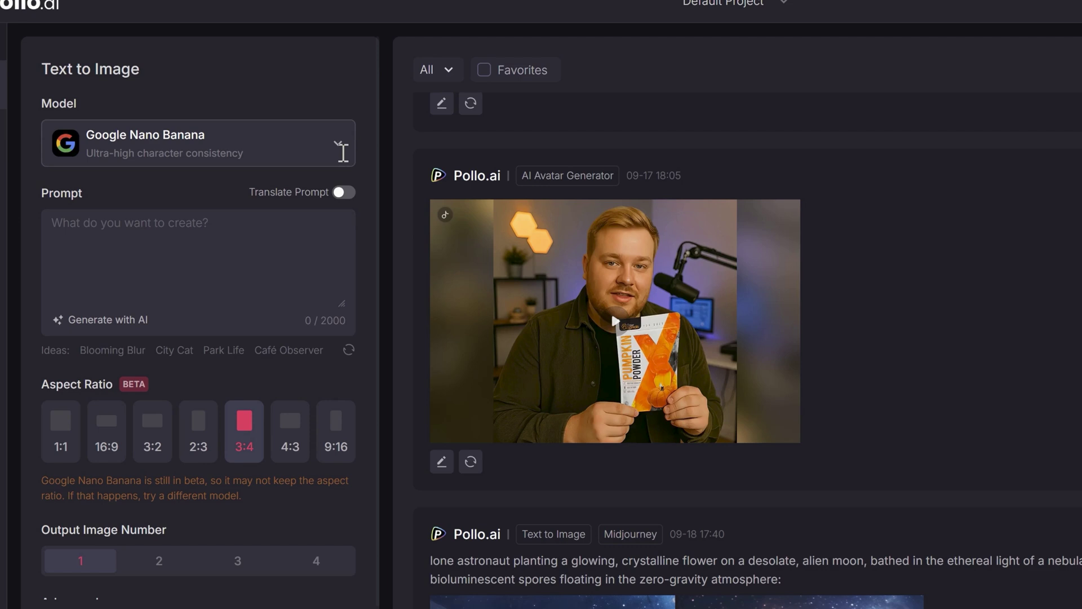
Keep Google Nano Banana as the image model.
{"action": "left_click", "coordinate": [342, 151]}
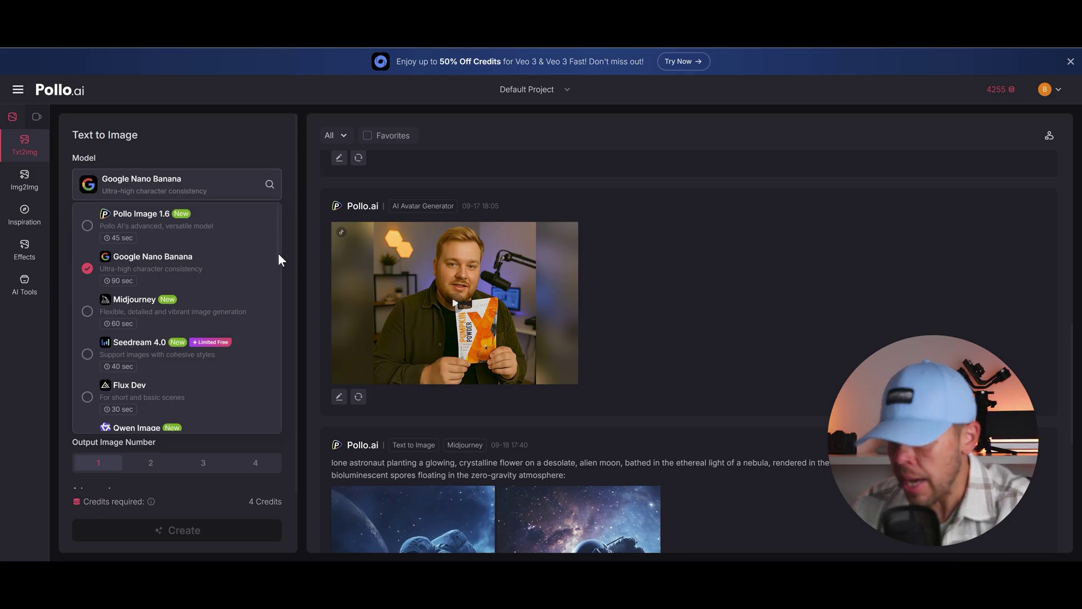
{"action": "scroll", "coordinate": [279, 255], "scroll_direction": "down", "scroll_amount": 1}
{"action": "scroll", "coordinate": [279, 258], "scroll_direction": "up", "scroll_amount": 1}
{"action": "left_click", "coordinate": [143, 273]}
Turn the idea 'cat running in the city' into an AI prompt and insert the second suggestion.
{"action": "left_click", "coordinate": [135, 253]}
{"action": "left_click", "coordinate": [131, 302]}
{"action": "left_click", "coordinate": [402, 268]}
{"action": "type", "text": "cat running in the city"}
{"action": "left_click", "coordinate": [762, 421]}
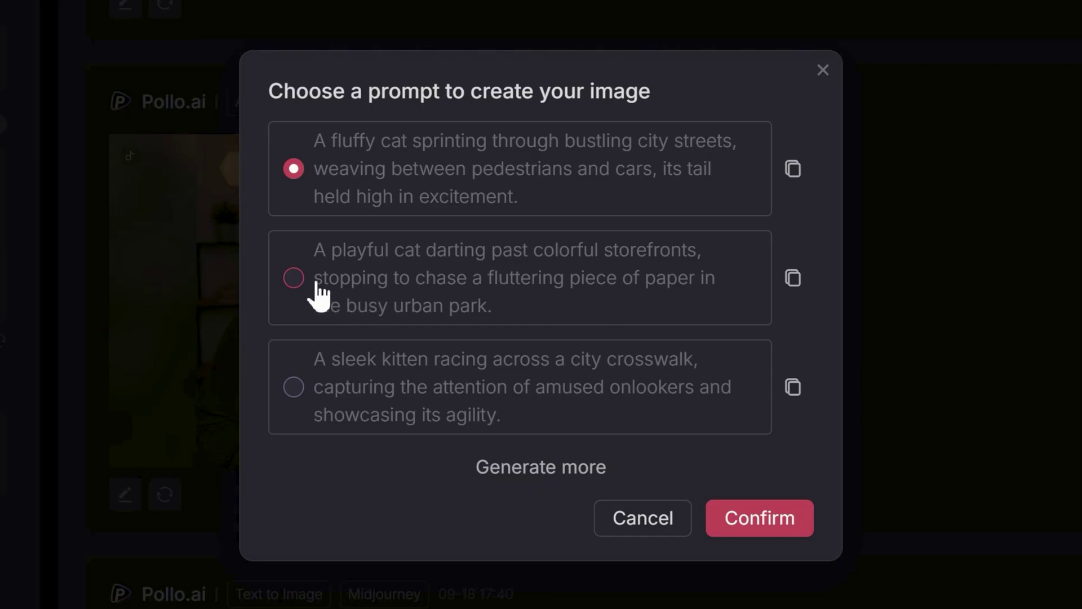
{"action": "left_click", "coordinate": [319, 292]}
{"action": "left_click", "coordinate": [755, 531]}
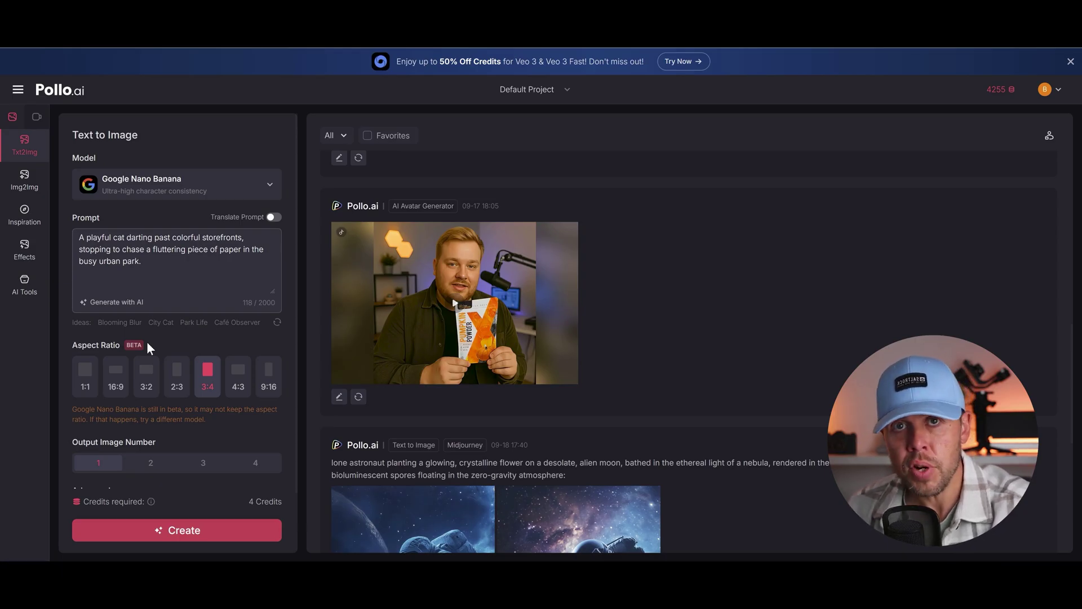
Keep the 3:4 aspect ratio and generate the cat image.
{"action": "left_click", "coordinate": [126, 388]}
{"action": "left_click", "coordinate": [209, 385]}
{"action": "left_click", "coordinate": [193, 534]}
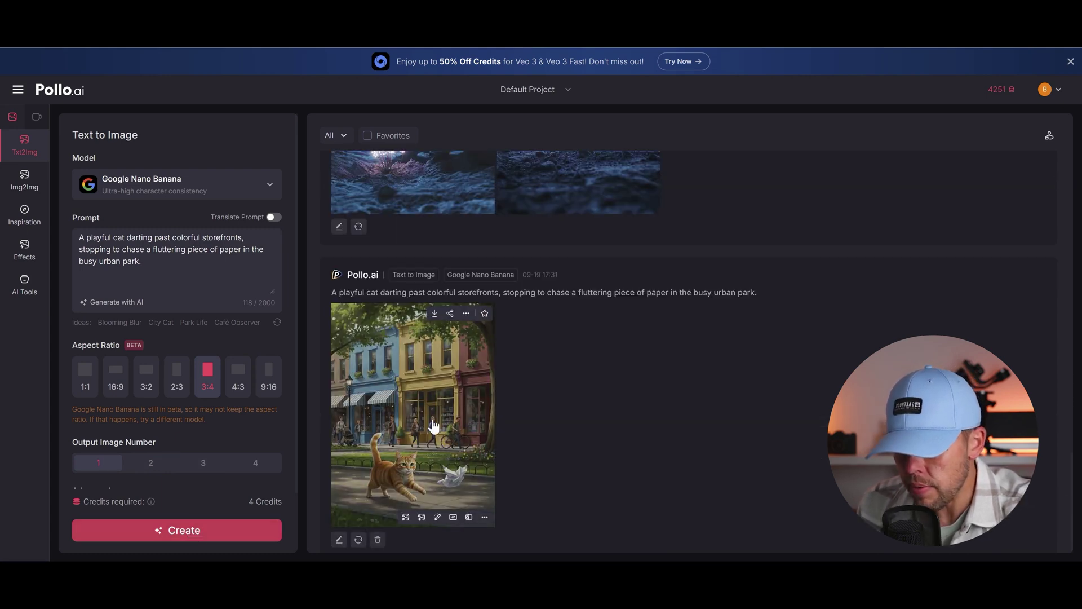
Preview the finished cat image at full size, then return to the home dashboard.
{"action": "left_click", "coordinate": [432, 420]}
{"action": "left_click", "coordinate": [982, 94]}
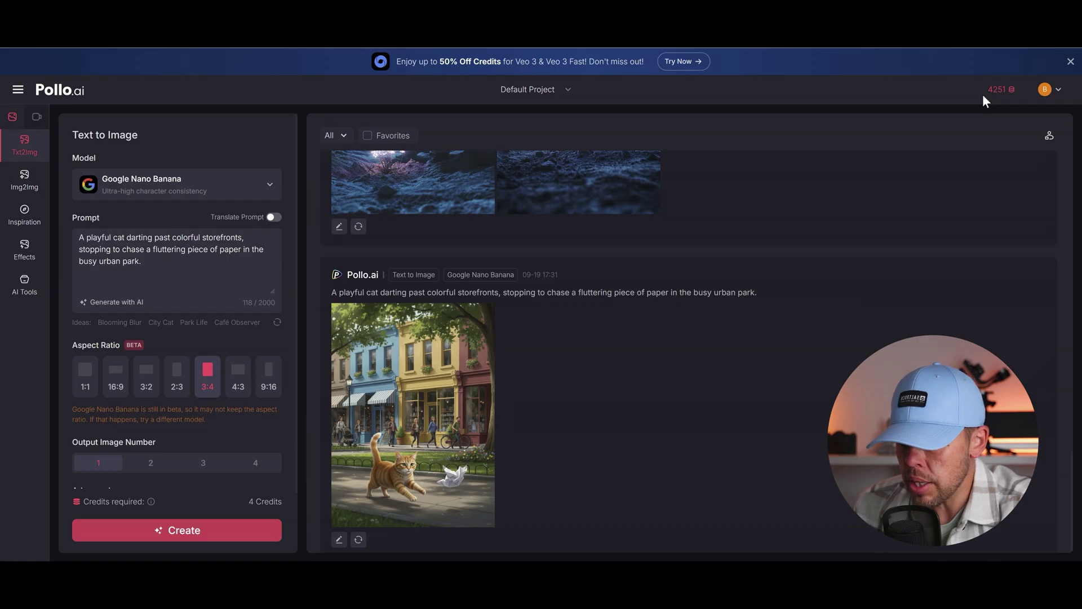
{"action": "left_click", "coordinate": [31, 91]}
Open the Canvas Mode Text to Image editor.
{"action": "left_click", "coordinate": [57, 125]}
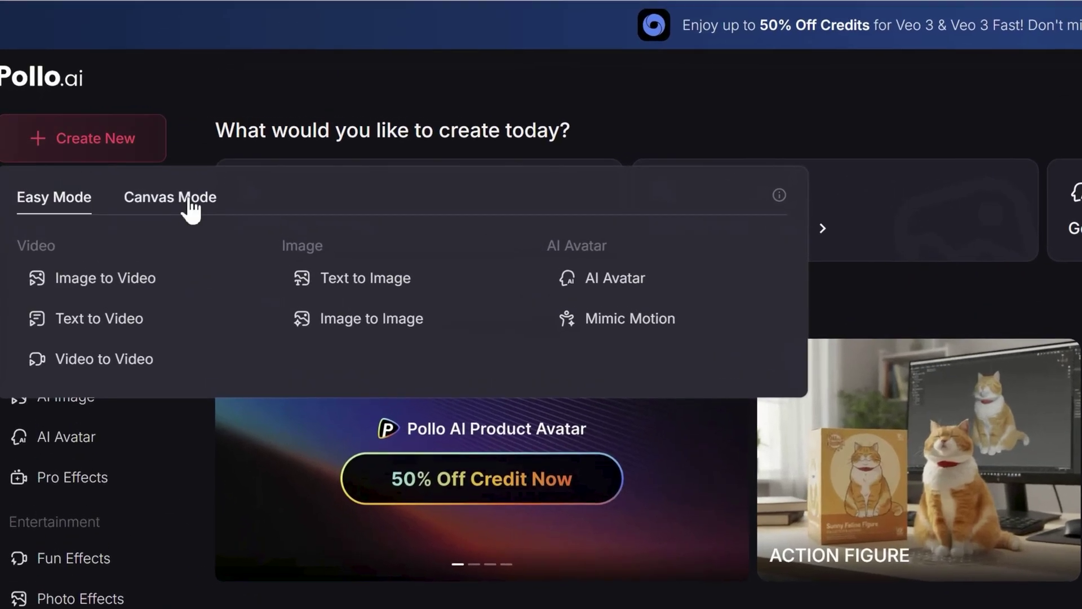
{"action": "left_click", "coordinate": [192, 208]}
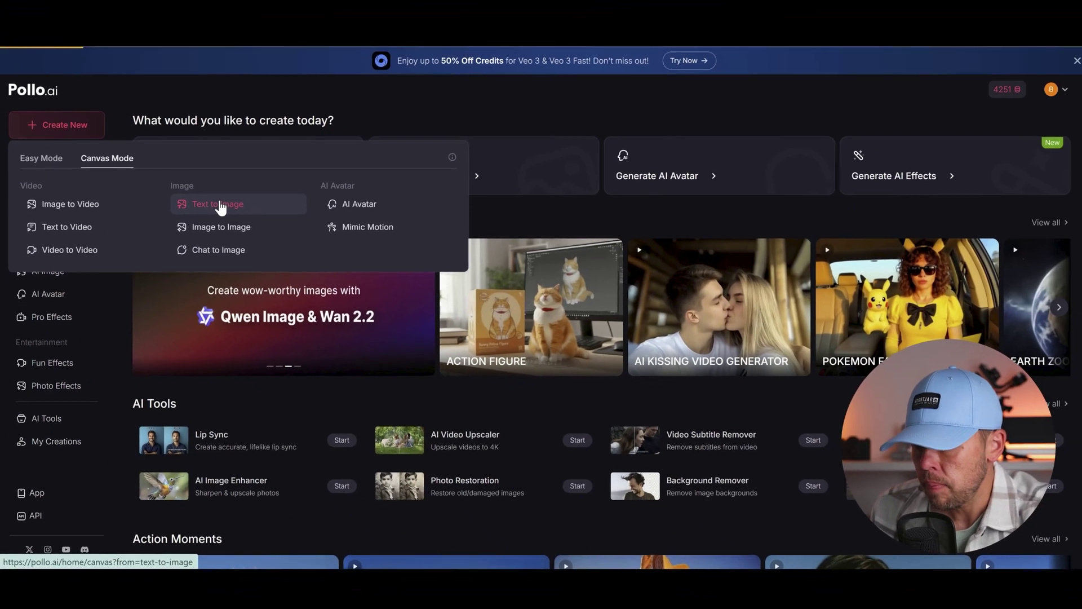
{"action": "left_click", "coordinate": [220, 207]}
Select Seedream 4.0 and enter the prompt 'man sitting in cafe looking out the window'.
{"action": "left_click", "coordinate": [245, 160]}
{"action": "scroll", "coordinate": [253, 188], "scroll_direction": "down", "scroll_amount": 3}
{"action": "scroll", "coordinate": [255, 210], "scroll_direction": "down", "scroll_amount": 5}
{"action": "scroll", "coordinate": [260, 279], "scroll_direction": "down", "scroll_amount": 6}
{"action": "scroll", "coordinate": [262, 304], "scroll_direction": "up", "scroll_amount": 10}
{"action": "left_click", "coordinate": [150, 312]}
{"action": "left_click", "coordinate": [148, 227]}
{"action": "type", "text": "man sitting in cafe looking out the window"}
Apply the Ultra Realism style to the café prompt and choose the 1:1 ratio.
{"action": "left_click", "coordinate": [245, 360]}
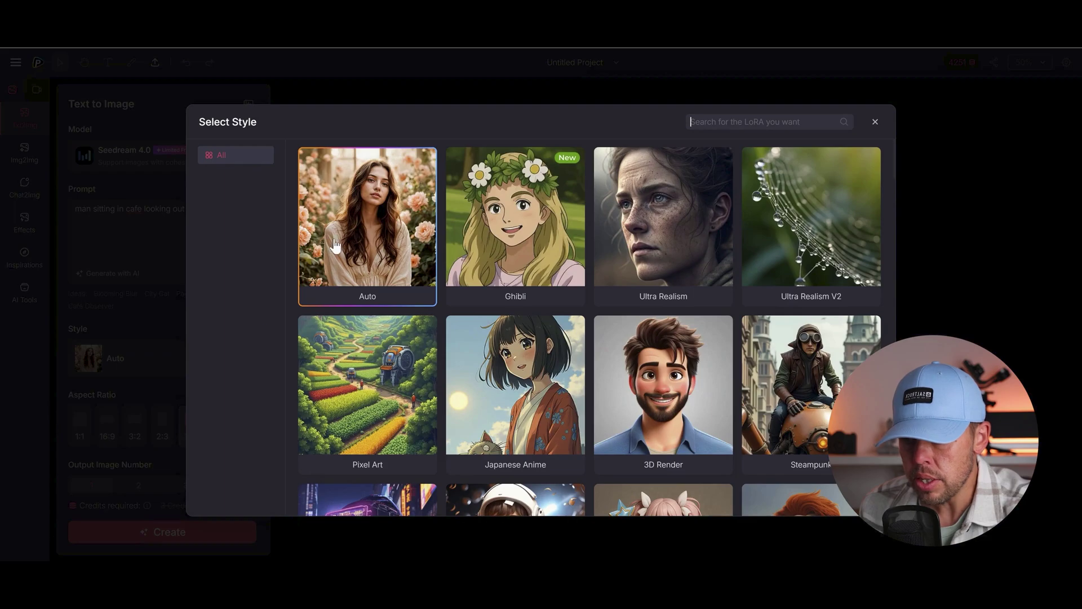
{"action": "scroll", "coordinate": [895, 177], "scroll_direction": "down", "scroll_amount": 5}
{"action": "scroll", "coordinate": [894, 198], "scroll_direction": "down", "scroll_amount": 9}
{"action": "scroll", "coordinate": [904, 253], "scroll_direction": "down", "scroll_amount": 3}
{"action": "scroll", "coordinate": [905, 236], "scroll_direction": "up", "scroll_amount": 3}
{"action": "scroll", "coordinate": [902, 186], "scroll_direction": "up", "scroll_amount": 14}
{"action": "left_click", "coordinate": [675, 251]}
{"action": "left_click", "coordinate": [58, 453]}
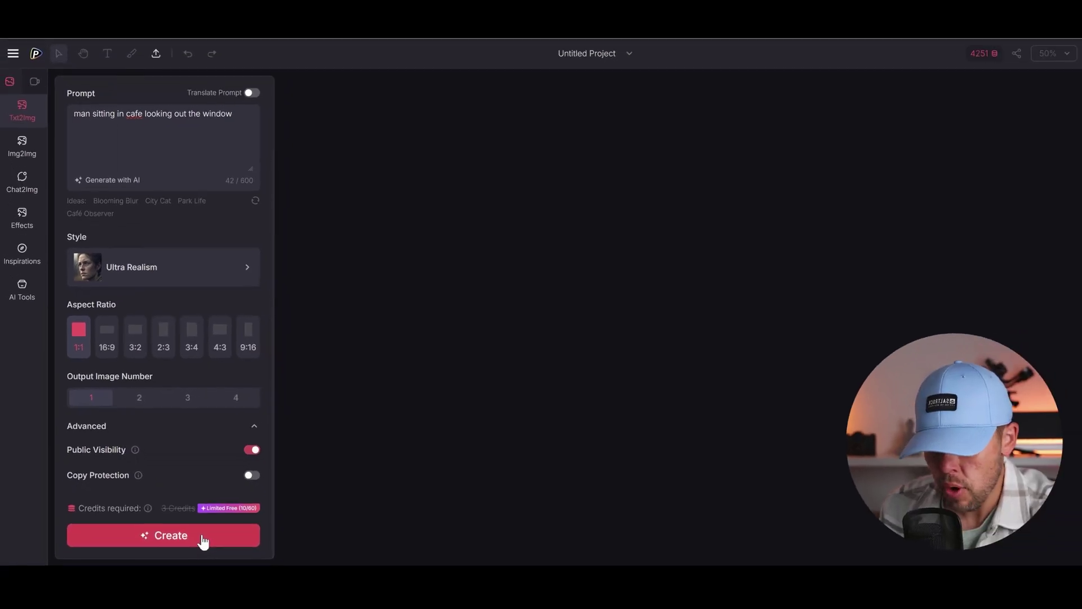
Generate the square Ultra Realism image of the man in the café.
{"action": "left_click", "coordinate": [204, 541]}
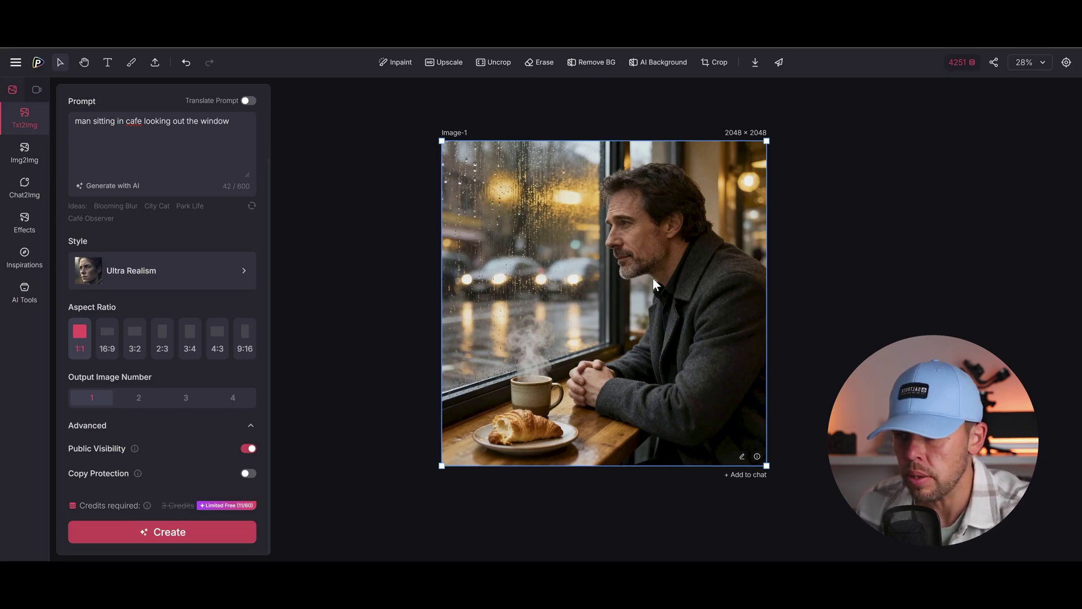
{"action": "mouse_move", "coordinate": [401, 66]}
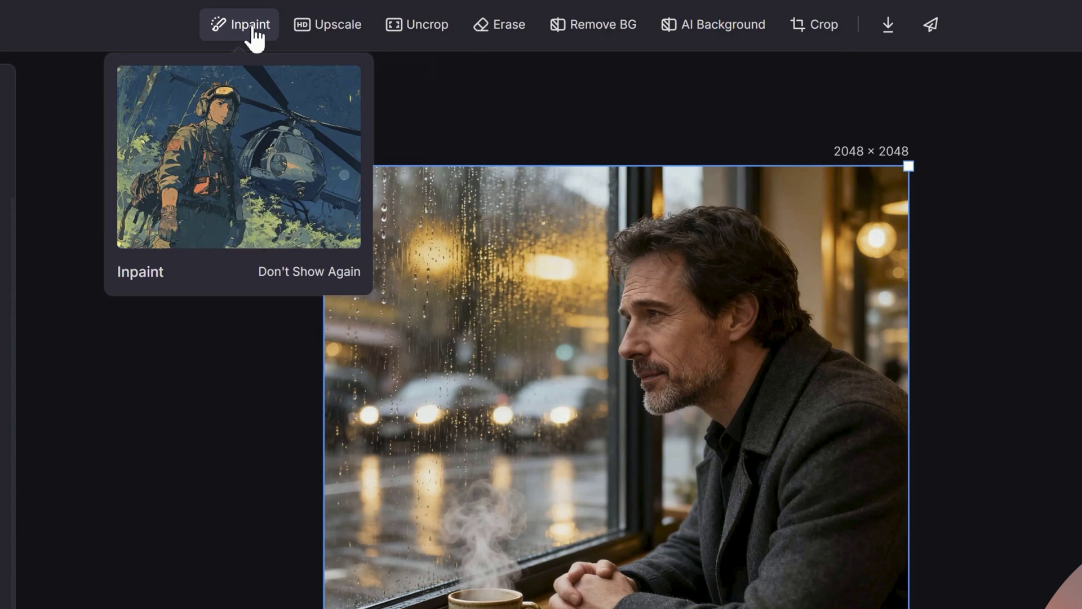
{"action": "mouse_move", "coordinate": [329, 35]}
{"action": "mouse_move", "coordinate": [435, 39]}
{"action": "mouse_move", "coordinate": [507, 38]}
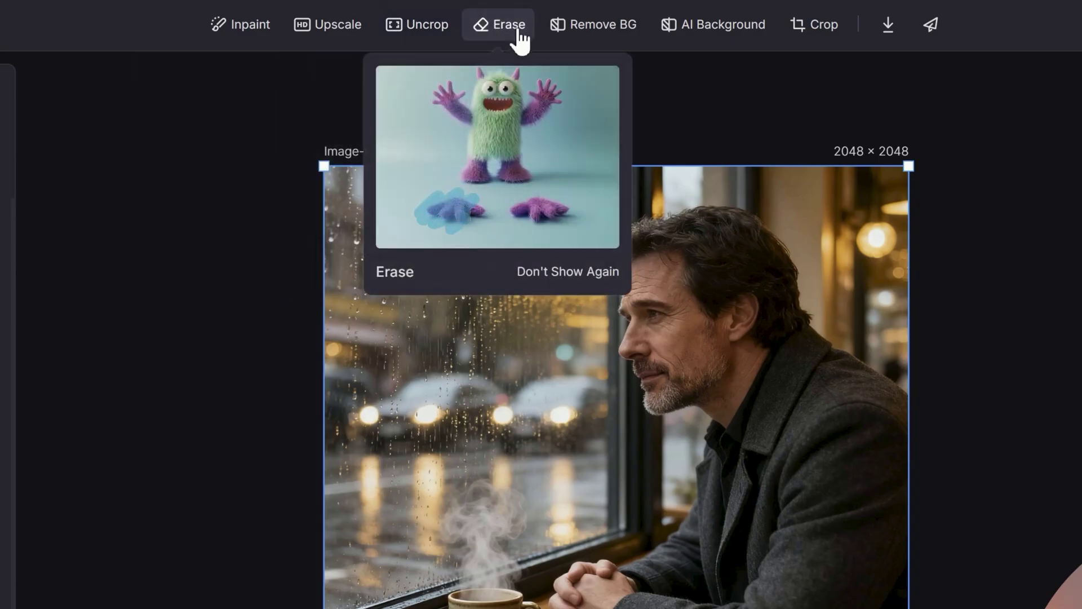
{"action": "mouse_move", "coordinate": [724, 40]}
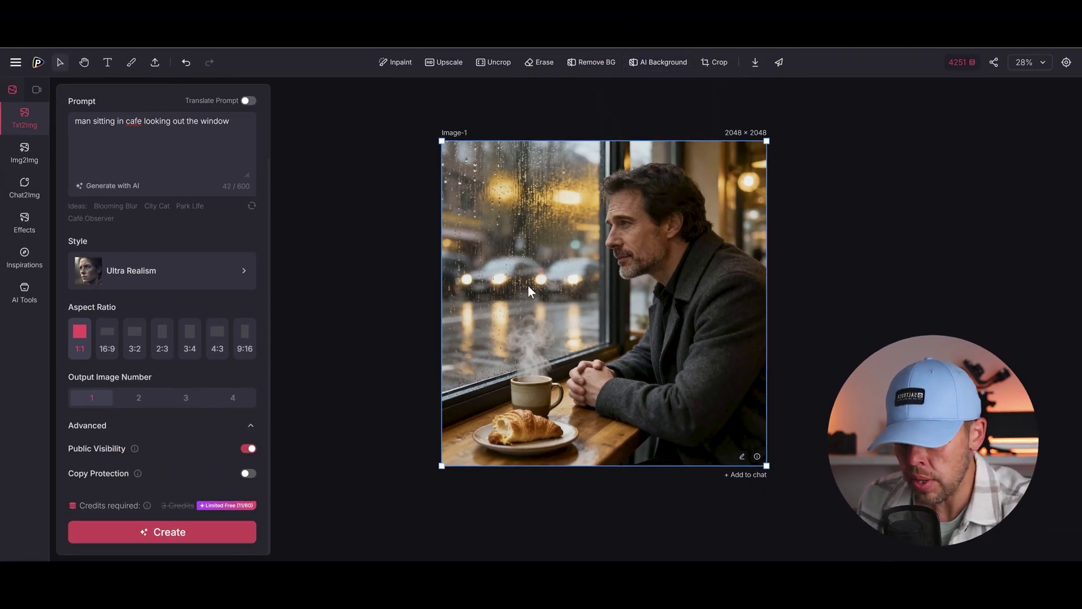
{"action": "right_click", "coordinate": [528, 286]}
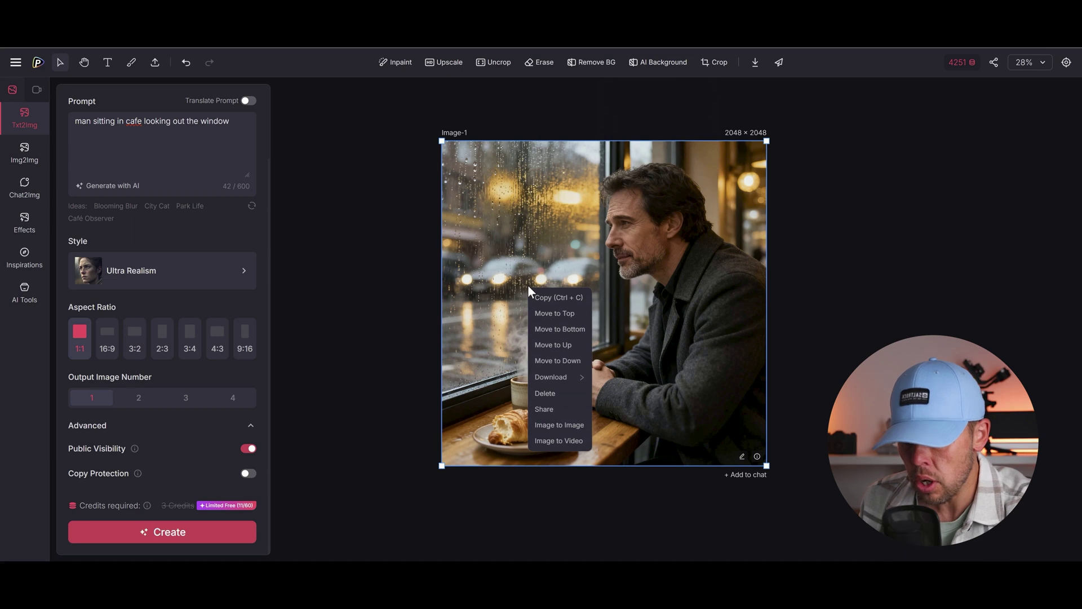
Send the café image to Image to Video with the prompt 'man picks up coffee and takes a sip'.
{"action": "left_click", "coordinate": [574, 446]}
{"action": "left_click", "coordinate": [142, 274]}
{"action": "type", "text": "man picks up coffee and takes a sip"}
{"action": "scroll", "coordinate": [256, 208], "scroll_direction": "down", "scroll_amount": 1}
{"action": "scroll", "coordinate": [255, 208], "scroll_direction": "up", "scroll_amount": 1}
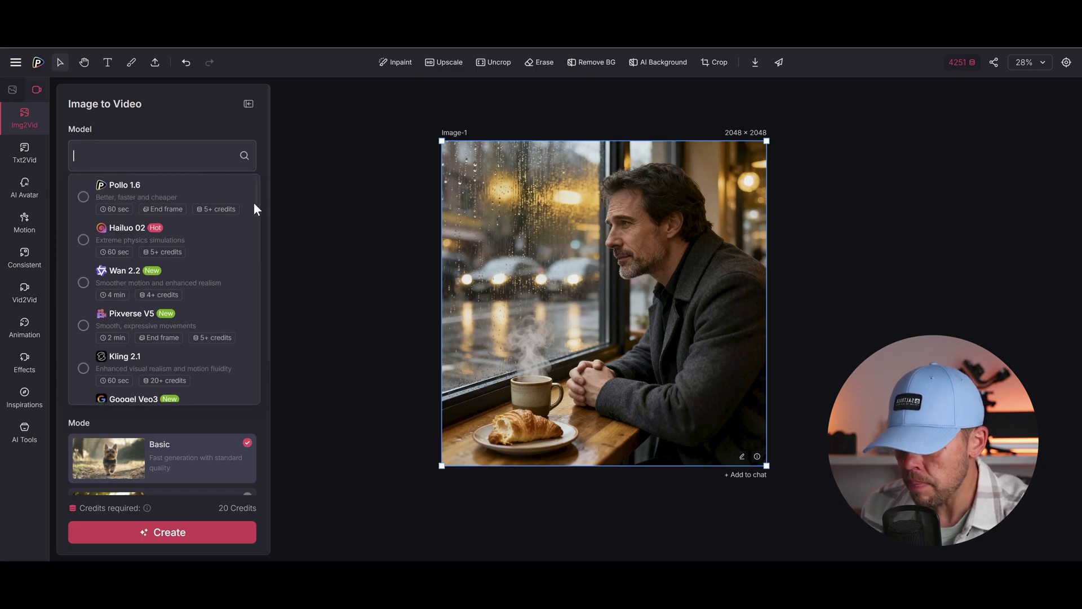
{"action": "scroll", "coordinate": [253, 212], "scroll_direction": "down", "scroll_amount": 3}
Pick the Google Veo 3 video model, with 10s length and 1080P resolution.
{"action": "left_click", "coordinate": [156, 295]}
{"action": "left_click", "coordinate": [218, 253]}
{"action": "scroll", "coordinate": [268, 272], "scroll_direction": "down", "scroll_amount": 3}
{"action": "scroll", "coordinate": [269, 289], "scroll_direction": "down", "scroll_amount": 2}
{"action": "scroll", "coordinate": [269, 312], "scroll_direction": "down", "scroll_amount": 3}
{"action": "scroll", "coordinate": [269, 377], "scroll_direction": "down", "scroll_amount": 2}
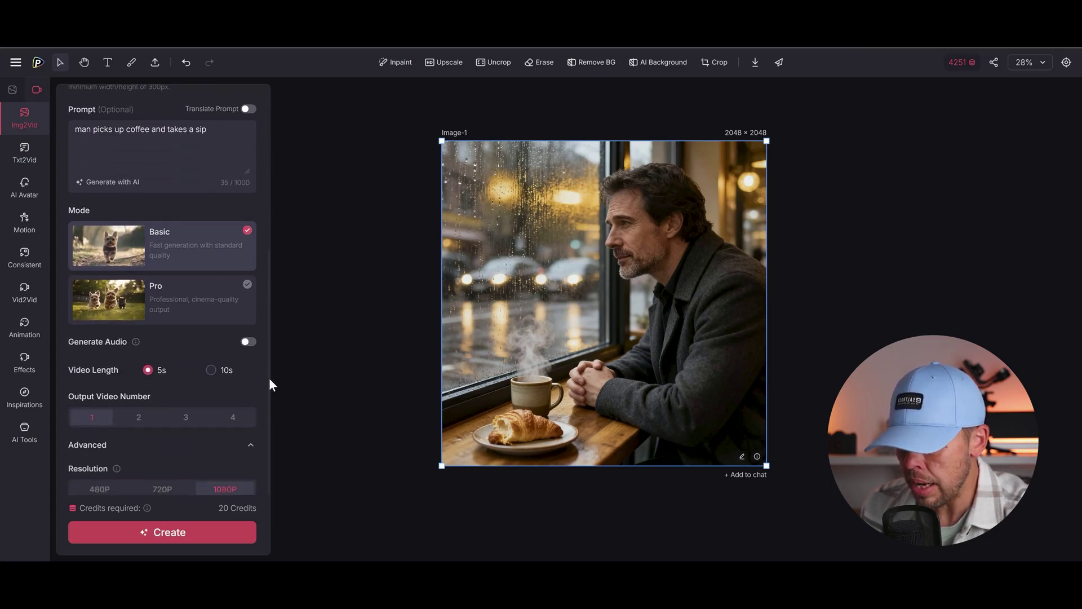
{"action": "scroll", "coordinate": [269, 366], "scroll_direction": "down", "scroll_amount": 4}
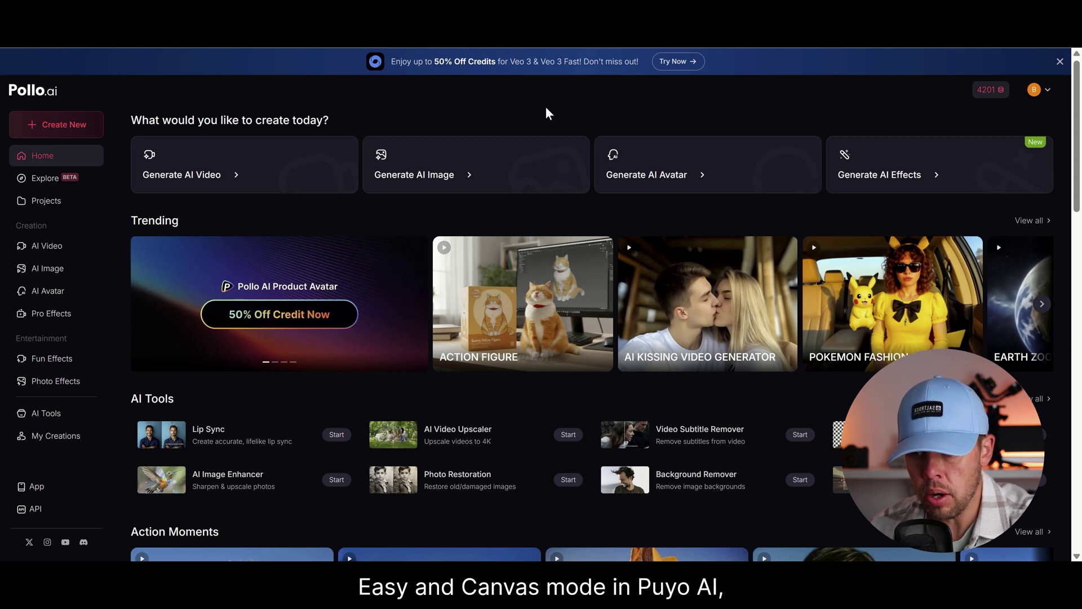
Scroll down the home page through the Action Moments and Viral template rows.
{"action": "scroll", "coordinate": [1081, 145], "scroll_direction": "down", "scroll_amount": 2}
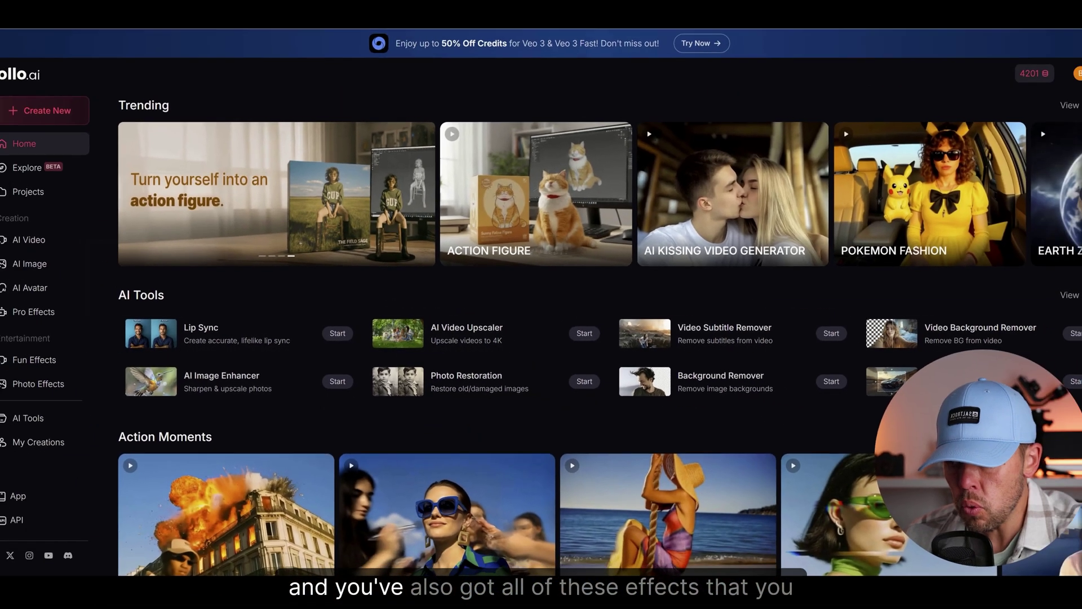
{"action": "scroll", "coordinate": [1080, 265], "scroll_direction": "down", "scroll_amount": 2}
{"action": "left_click_drag", "start_coordinate": [1080, 265], "coordinate": [1079, 315]}
{"action": "mouse_move", "coordinate": [670, 245]}
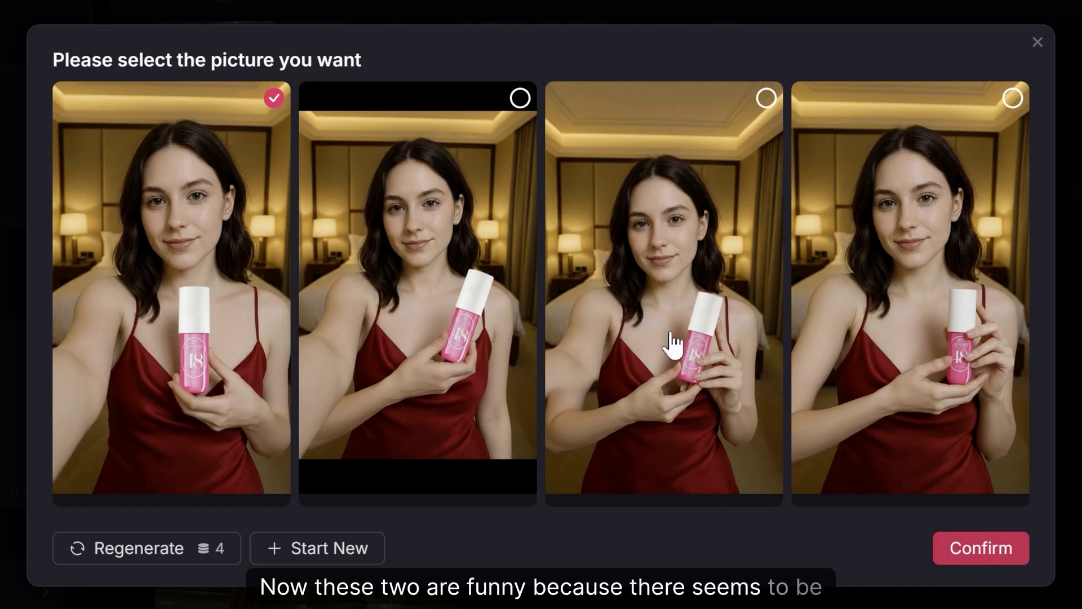
Confirm the first picture of the woman with the pink bottle as the avatar image.
{"action": "left_click", "coordinate": [984, 546]}
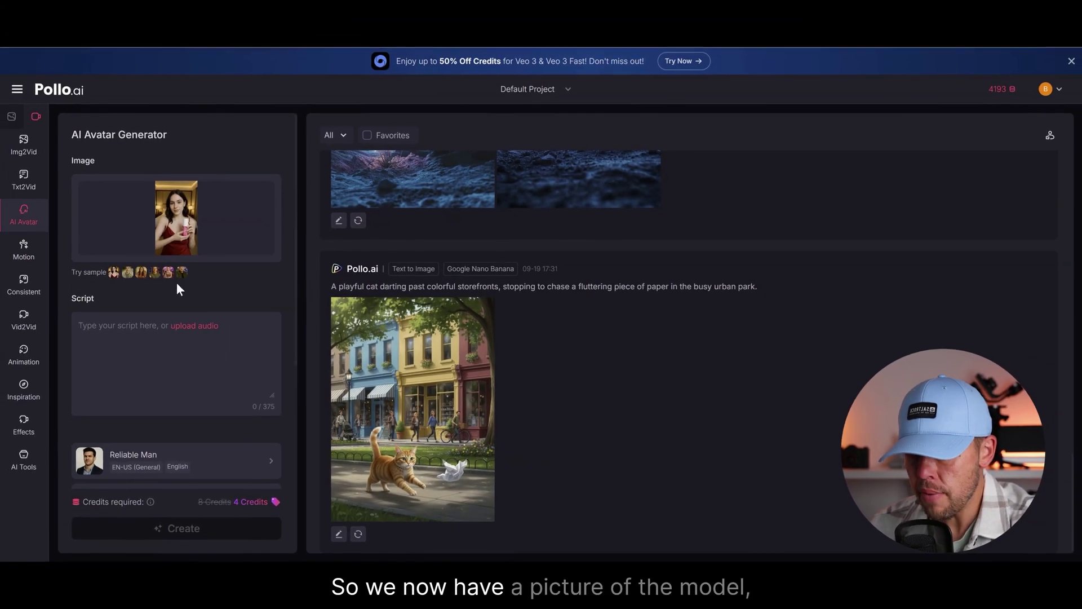
{"action": "mouse_move", "coordinate": [191, 241]}
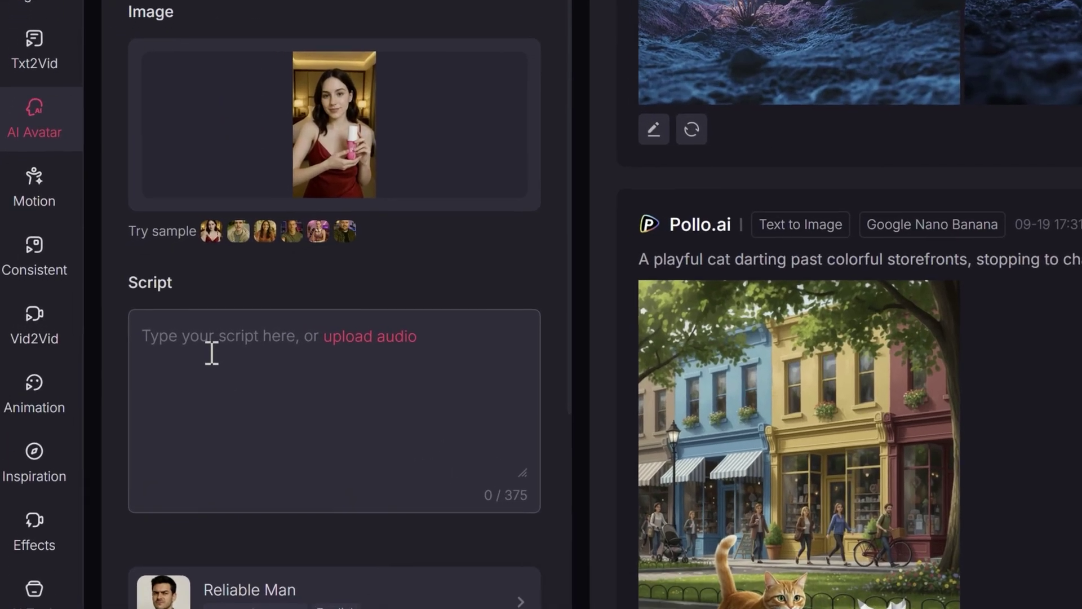
Enter the script 'this pink eyeliner is the best, in fact it is better than all the rest' and show the voice options.
{"action": "left_click", "coordinate": [215, 353]}
{"action": "type", "text": "this pink eyeliner is the best, in fact it is better than all the r"}
{"action": "type", "text": "est"}
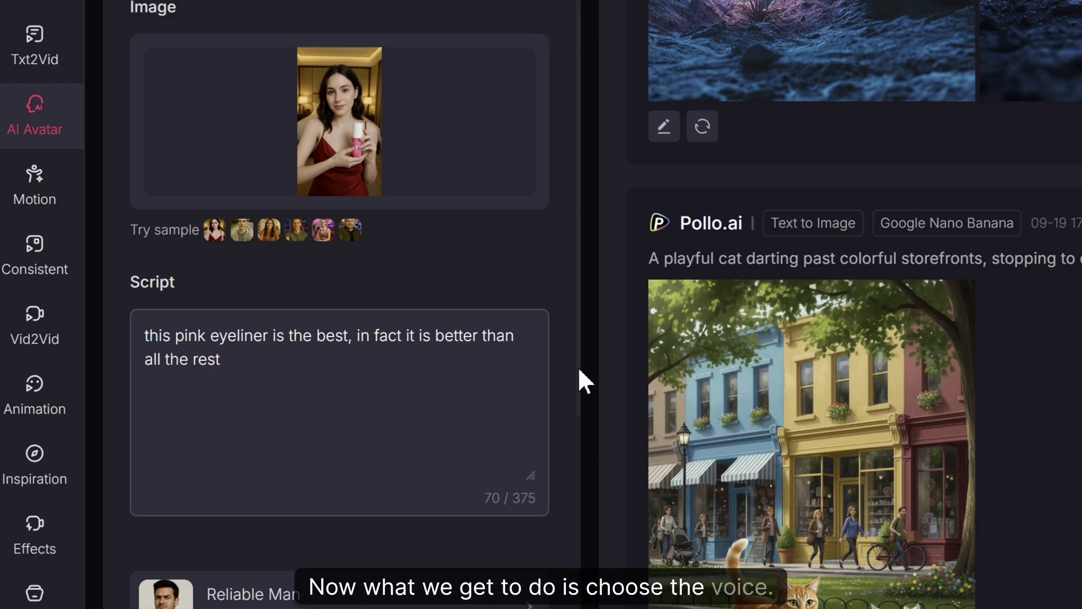
{"action": "scroll", "coordinate": [581, 380], "scroll_direction": "down", "scroll_amount": 5}
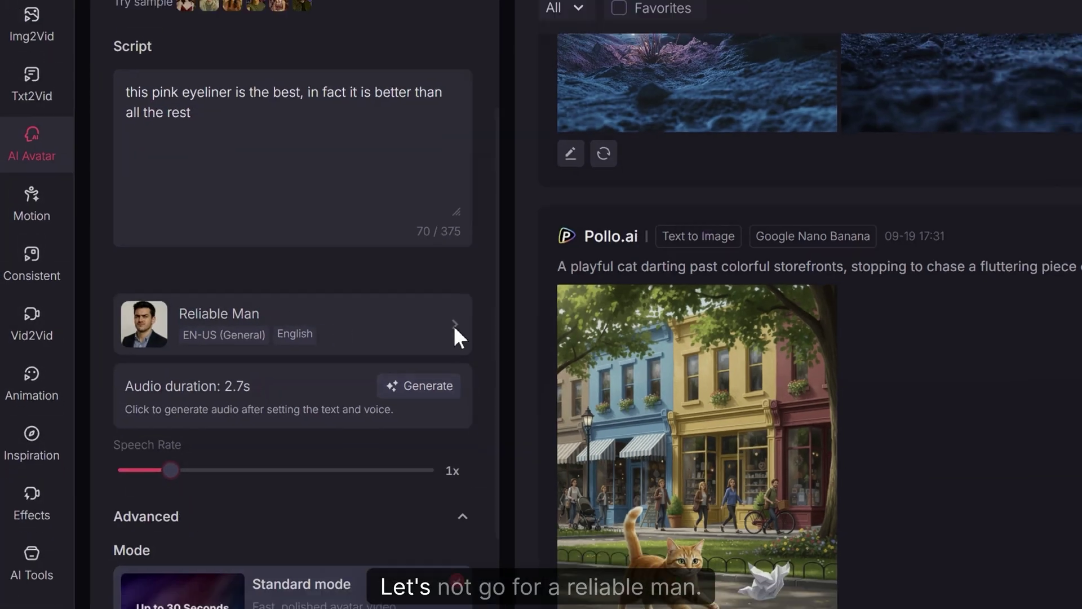
{"action": "left_click", "coordinate": [530, 334]}
{"action": "scroll", "coordinate": [953, 225], "scroll_direction": "down", "scroll_amount": 5}
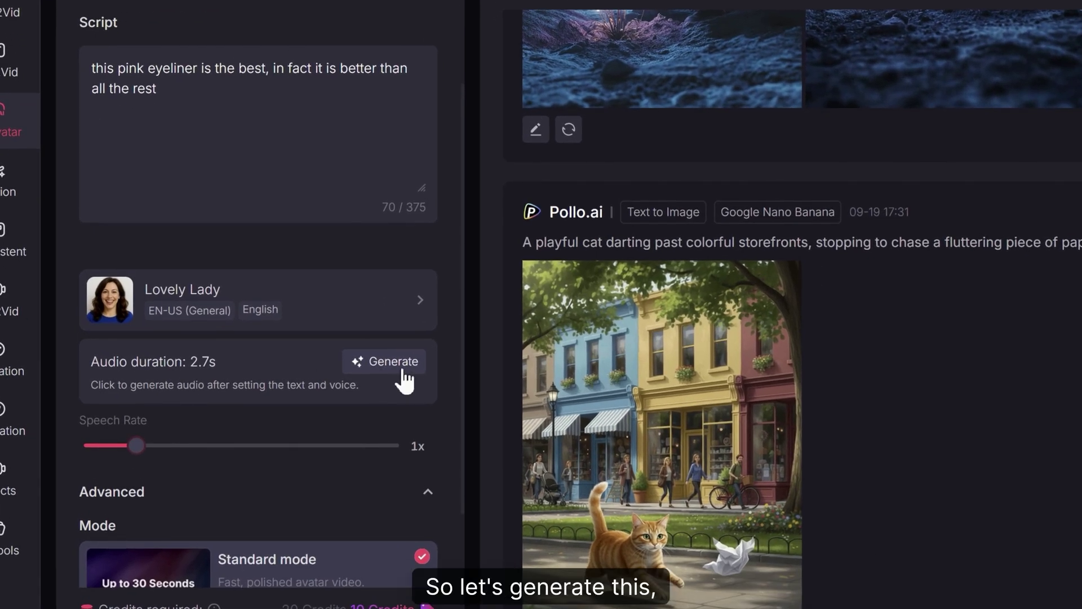
Generate the 5.6-second spoken audio clip for the pink eyeliner script.
{"action": "left_click", "coordinate": [405, 362]}
{"action": "scroll", "coordinate": [469, 540], "scroll_direction": "down", "scroll_amount": 5}
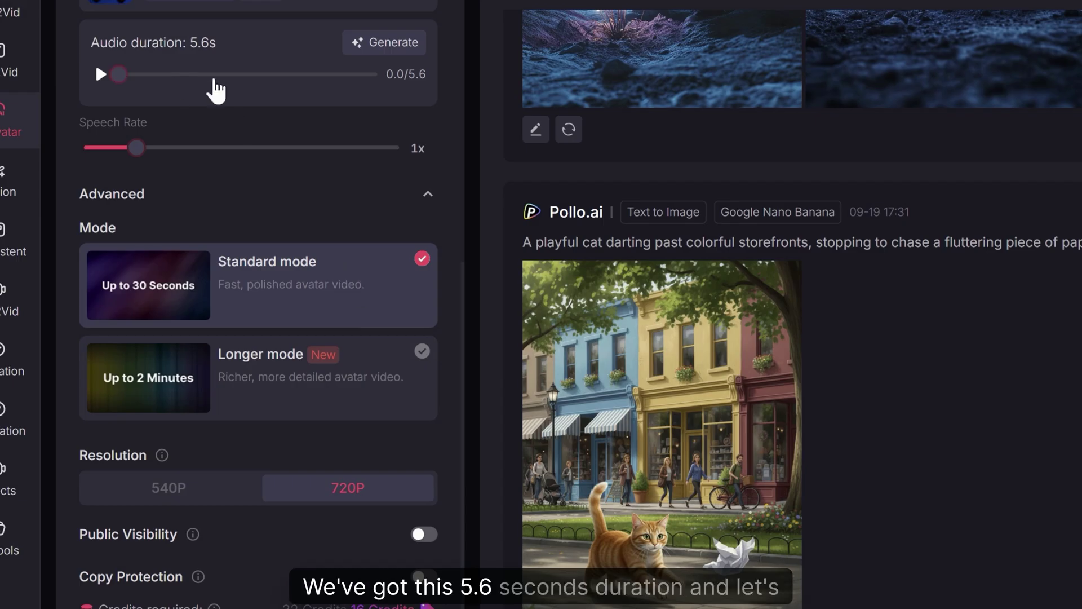